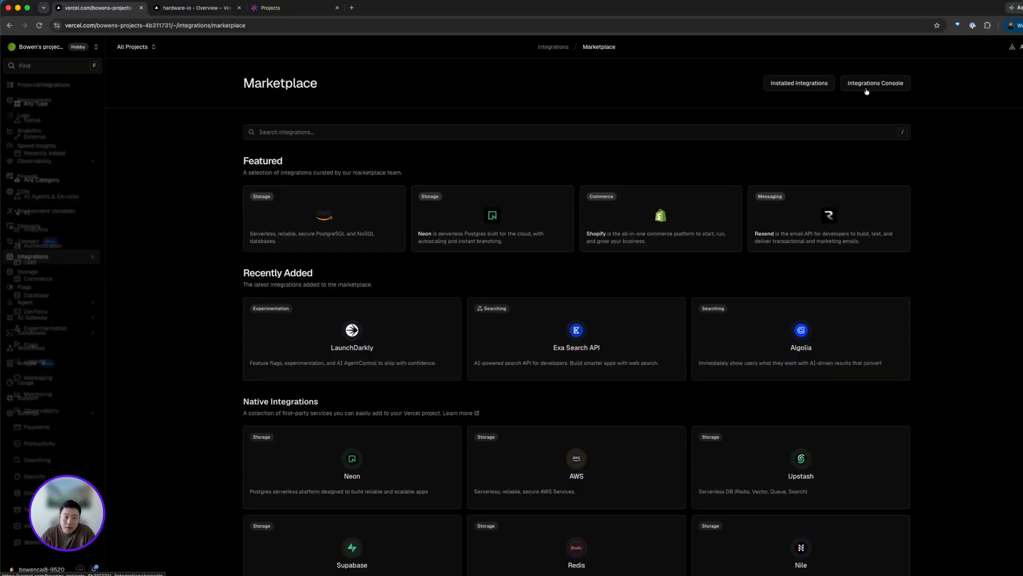
# - Search the integrations marketplace for doppler and open the Doppler integration
pyautogui.click(567, 133)
pyautogui.write('doppler')
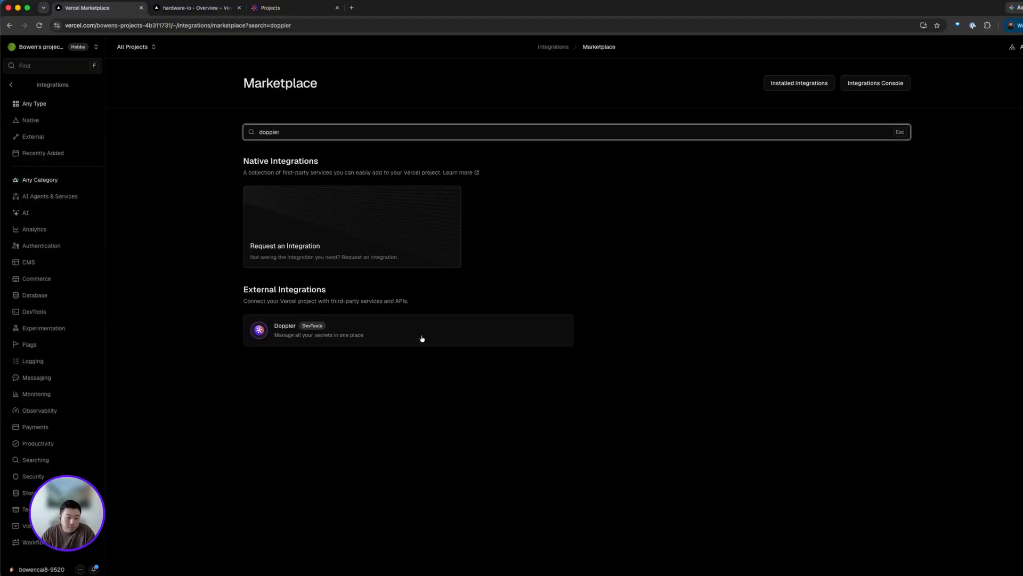
pyautogui.click(421, 338)
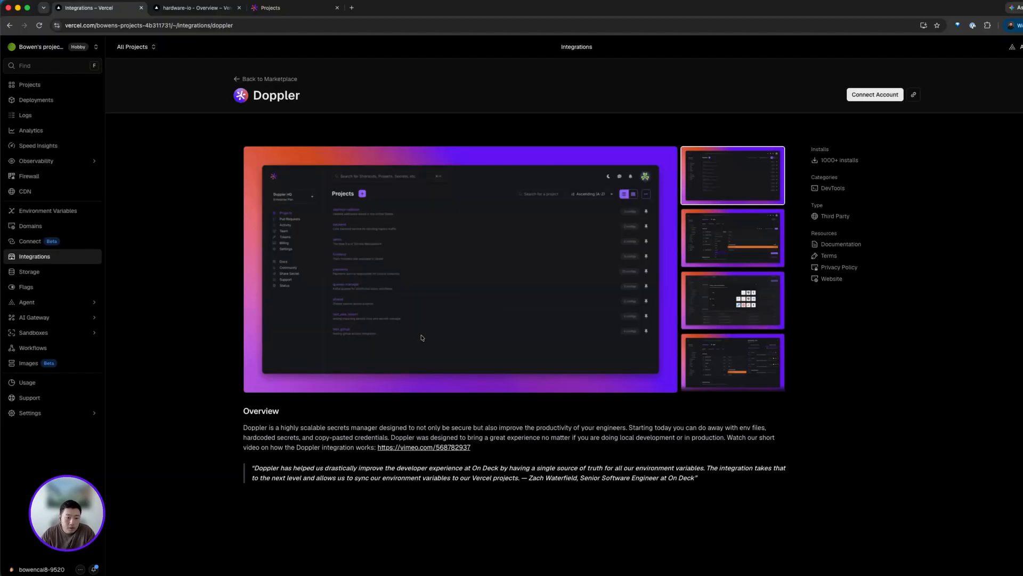
# - Connect the Doppler account for all projects and choose the create-new workplace option
pyautogui.click(873, 95)
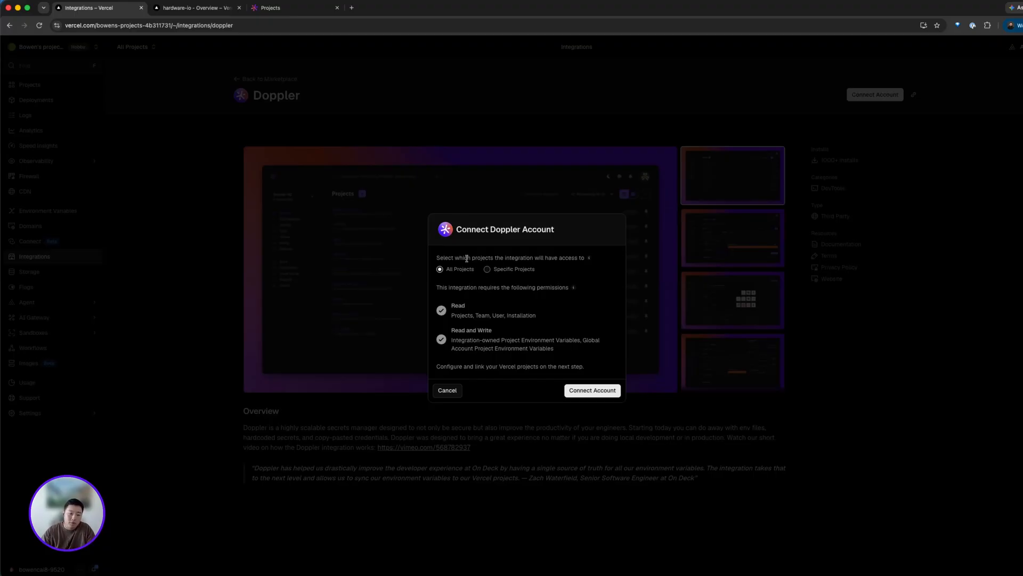
pyautogui.click(601, 397)
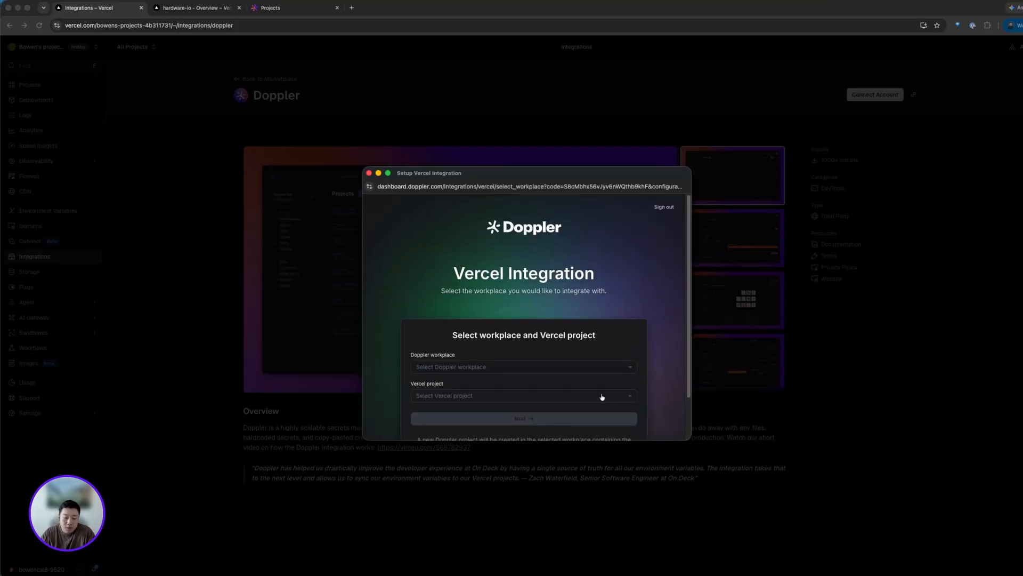
pyautogui.scroll(-2, 598, 343)
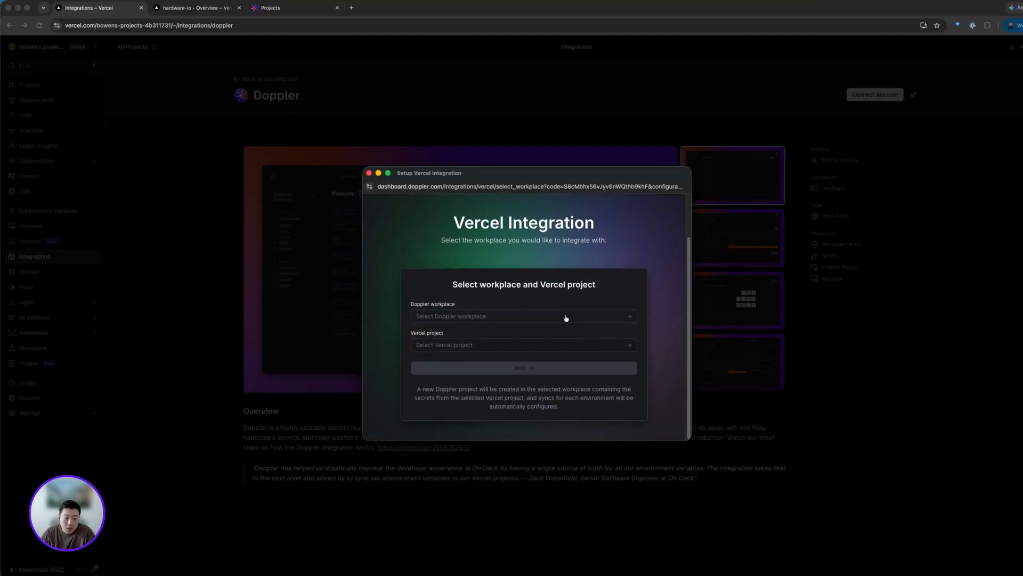
pyautogui.click(566, 318)
pyautogui.scroll(-5, 564, 352)
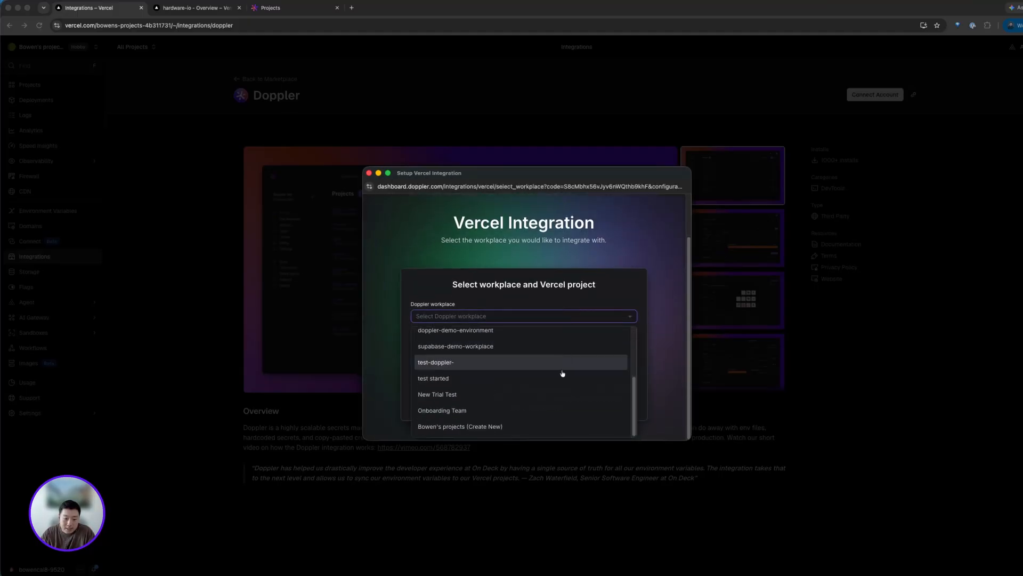
pyautogui.click(525, 425)
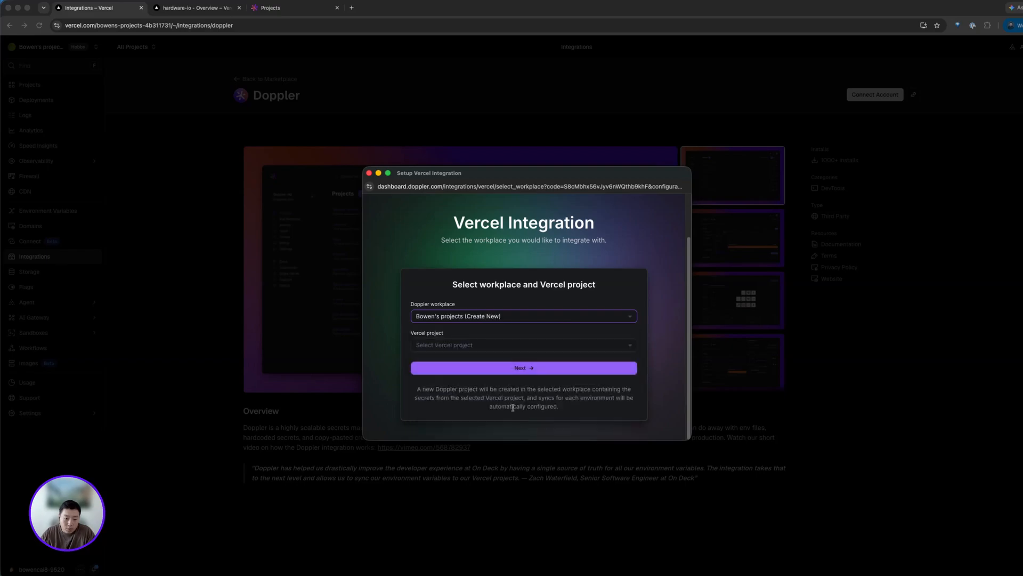
# - Select the hardware-io Vercel project and continue the integration setup
pyautogui.click(504, 347)
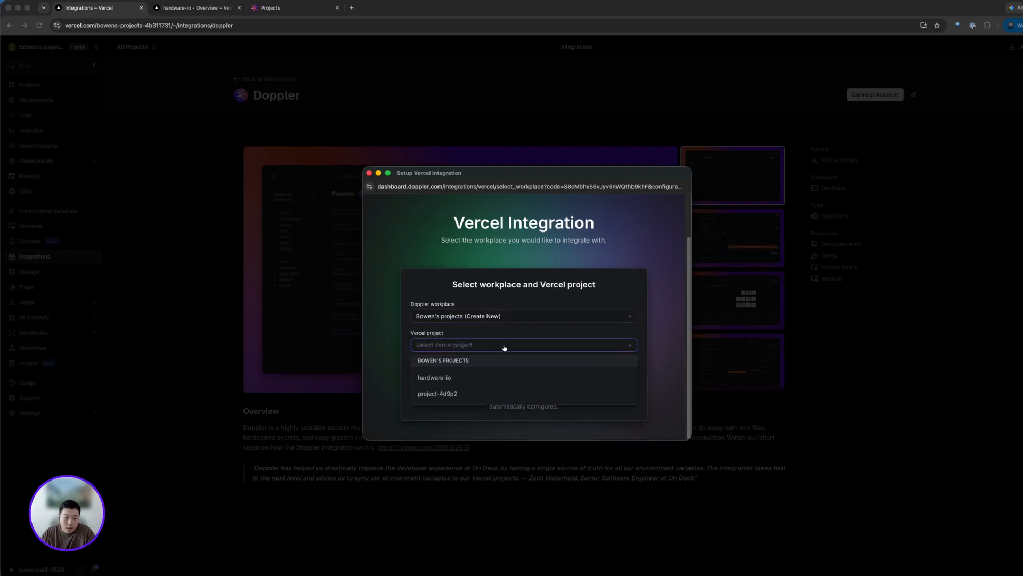
pyautogui.click(518, 378)
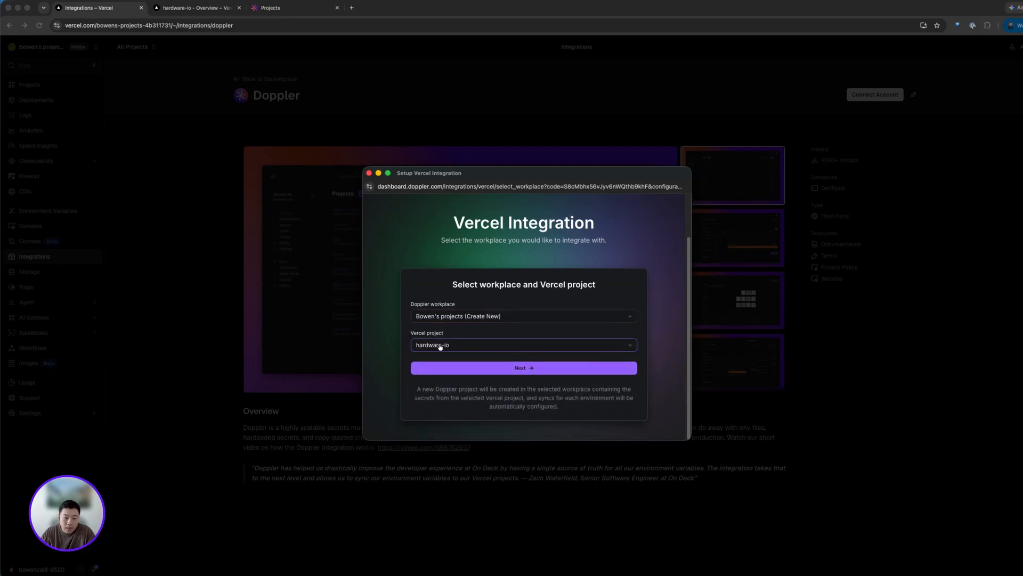
pyautogui.click(462, 367)
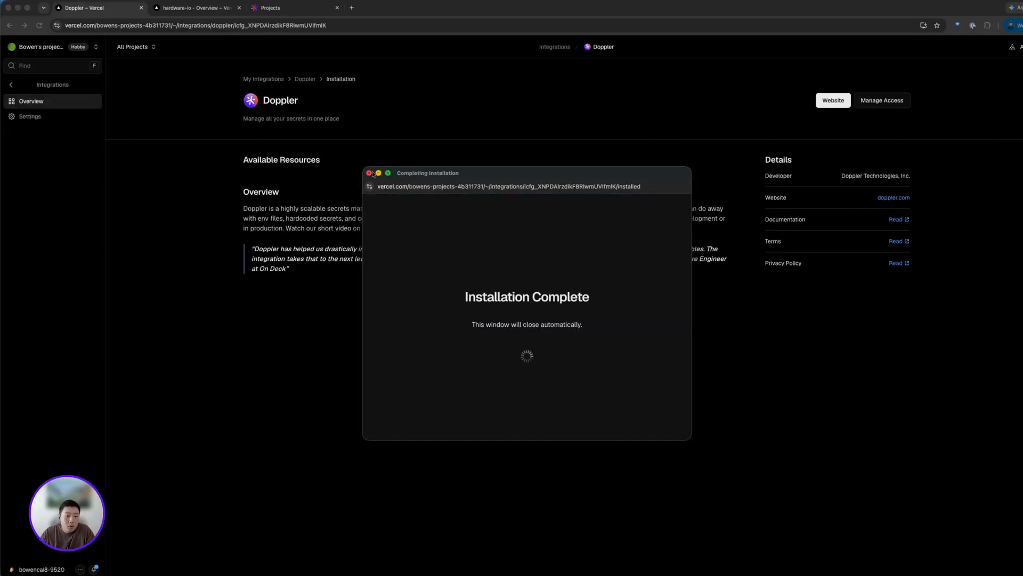
# - In the Doppler dashboard, switch to the newly created workplace and open the hardware-io project
pyautogui.click(300, 9)
pyautogui.press('super+r')
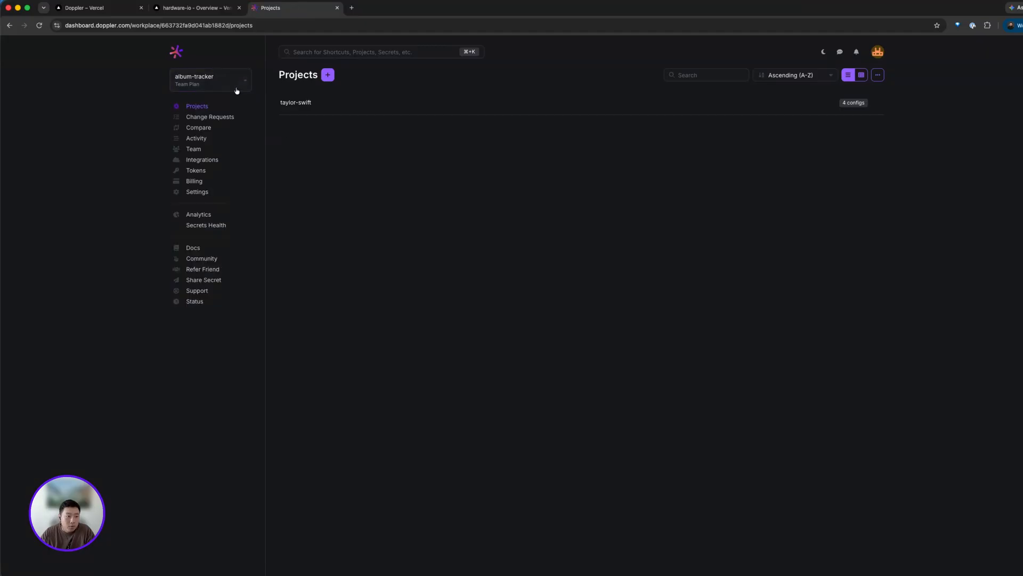
pyautogui.click(236, 90)
pyautogui.click(218, 166)
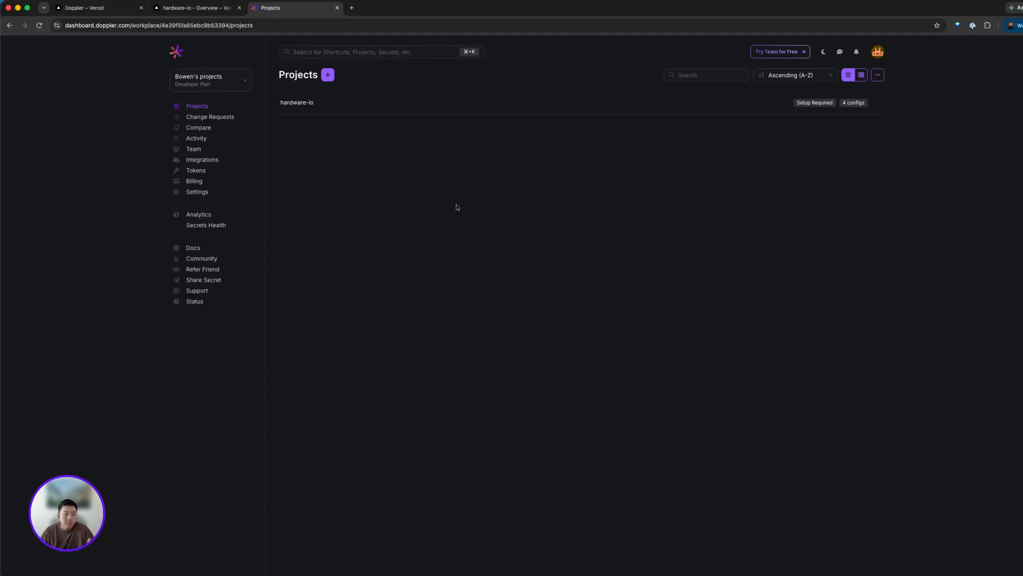
pyautogui.click(297, 102)
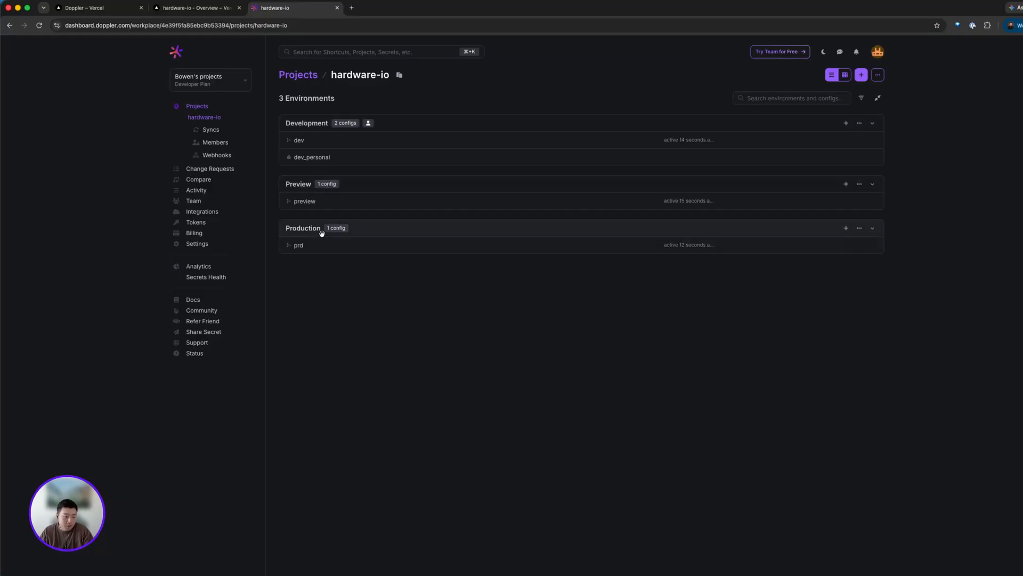
# - Review the workplace's Vercel connection and the hardware-io prd config's syncs before returning to its secrets
pyautogui.click(204, 213)
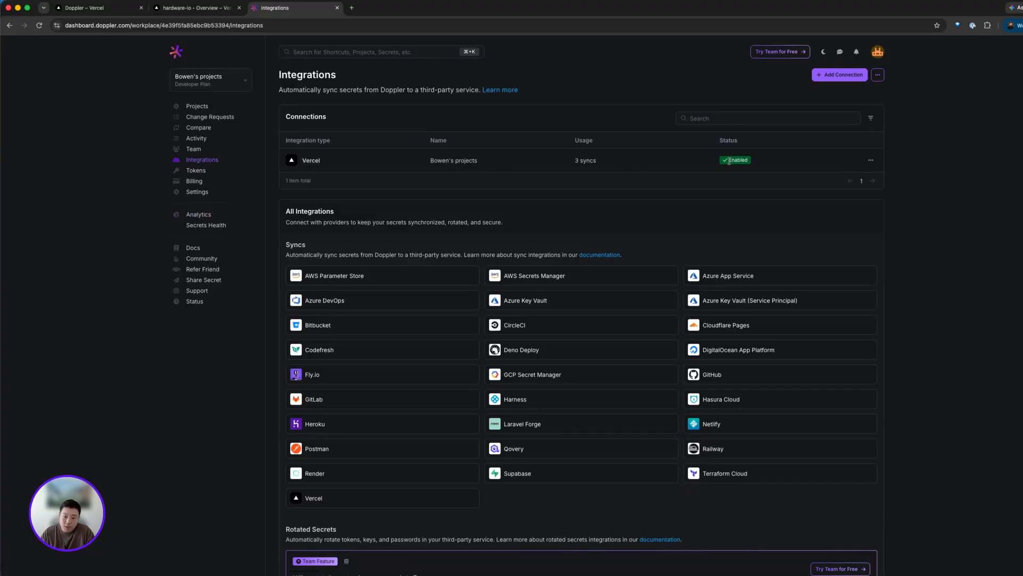
pyautogui.moveTo(725, 163)
pyautogui.click(205, 110)
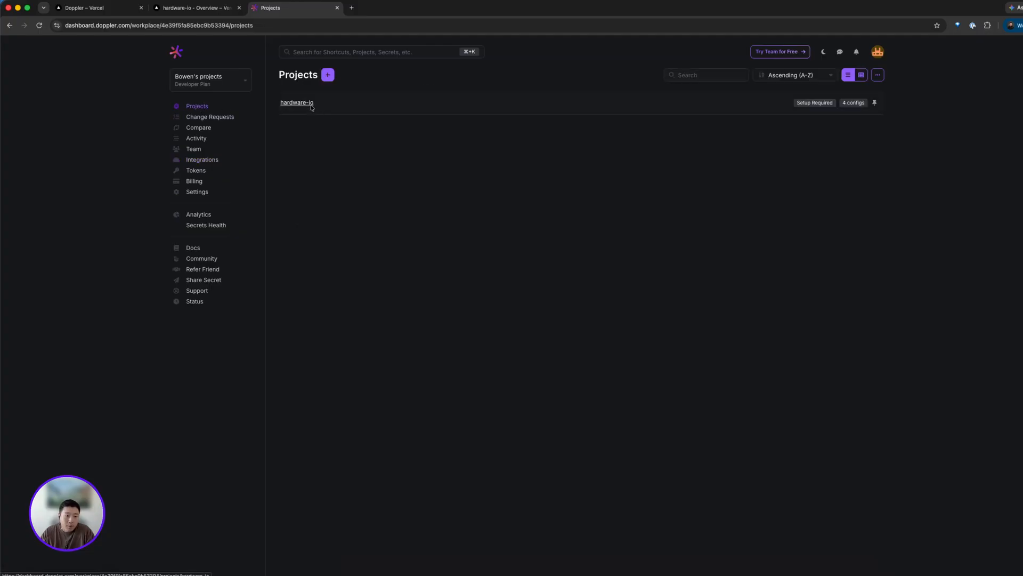
pyautogui.click(311, 106)
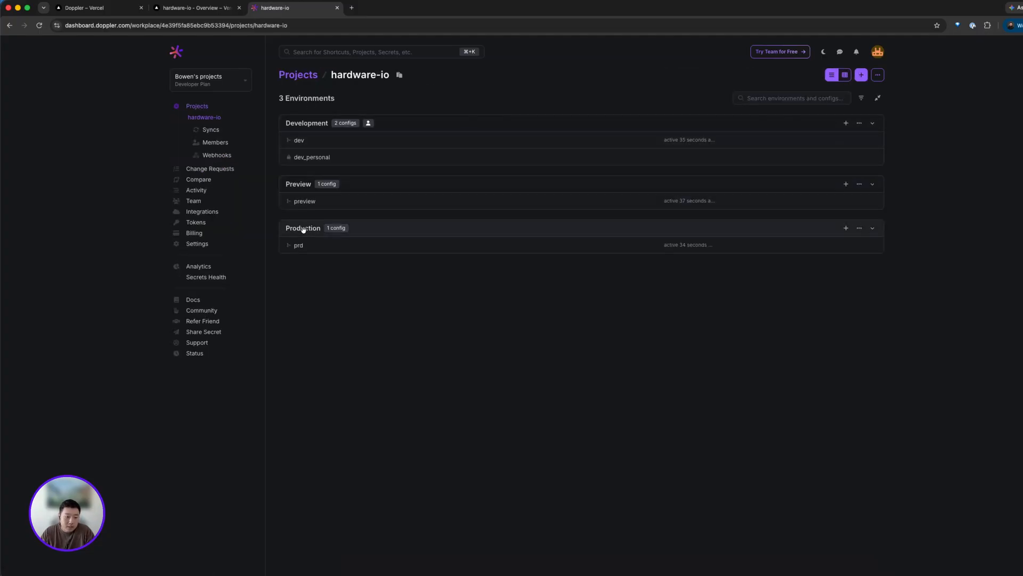
pyautogui.click(298, 246)
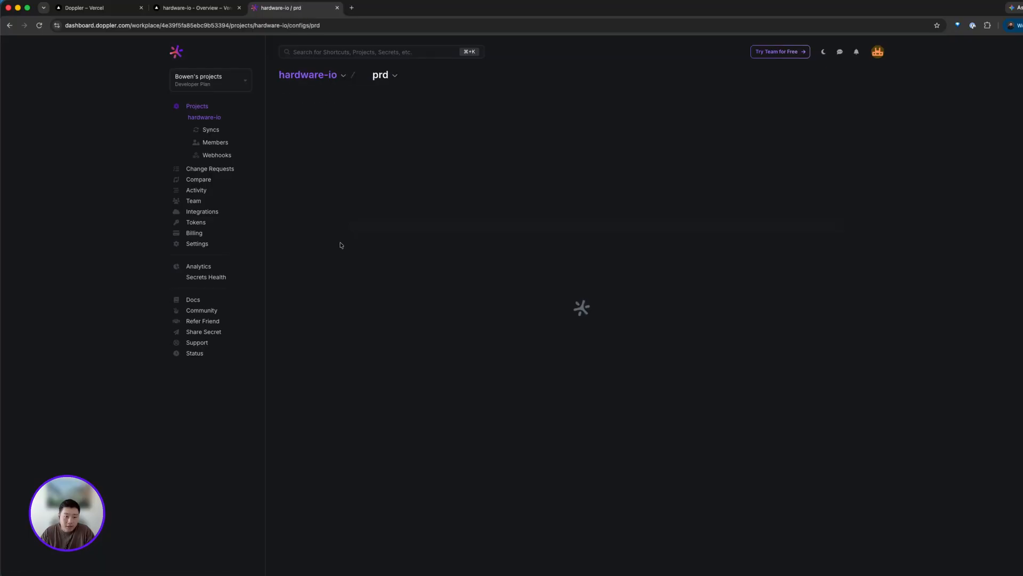
pyautogui.click(343, 101)
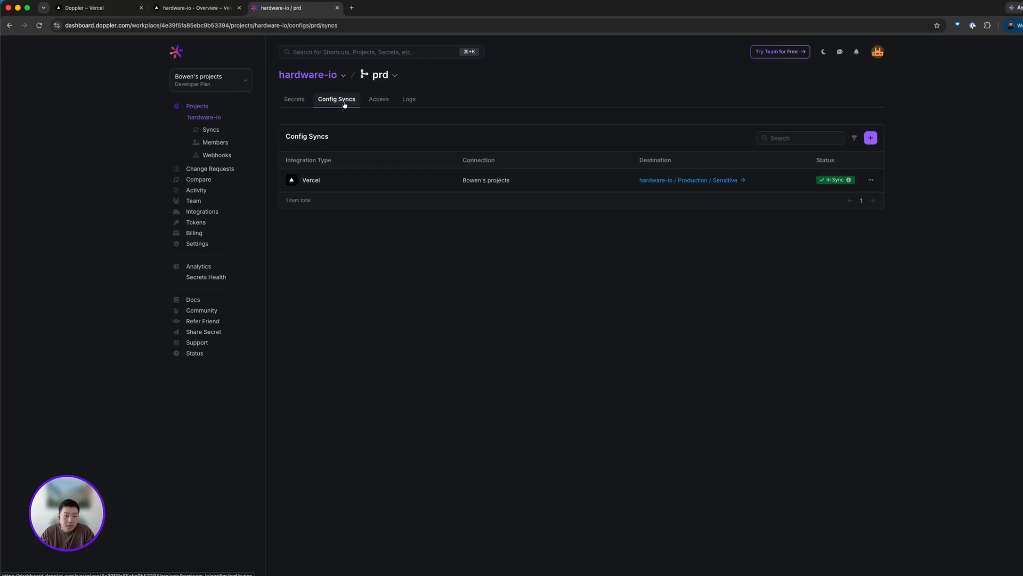
pyautogui.click(301, 103)
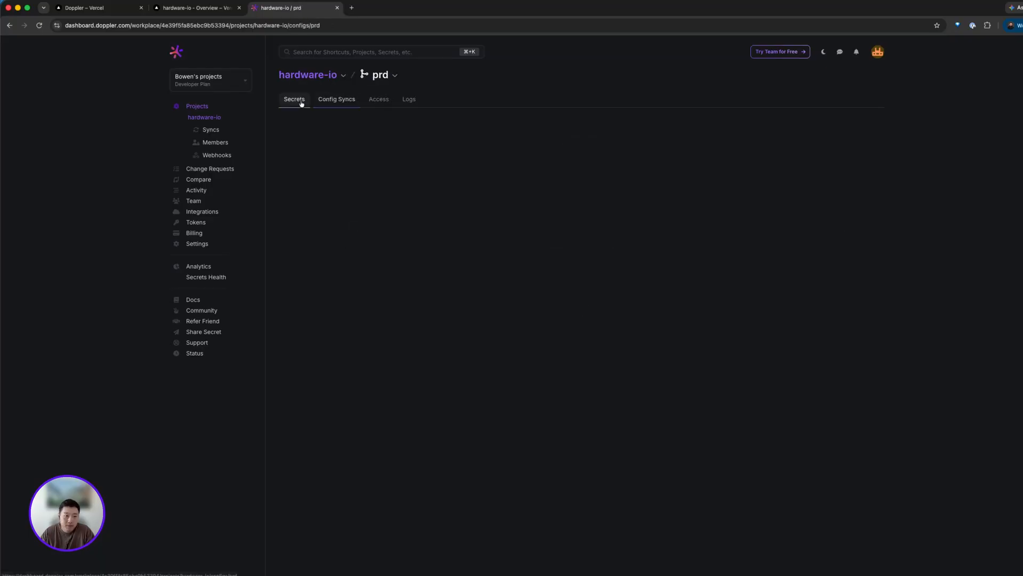
# - Add a secret named TOOL_NAME with the value RYO to the prd config
pyautogui.click(565, 238)
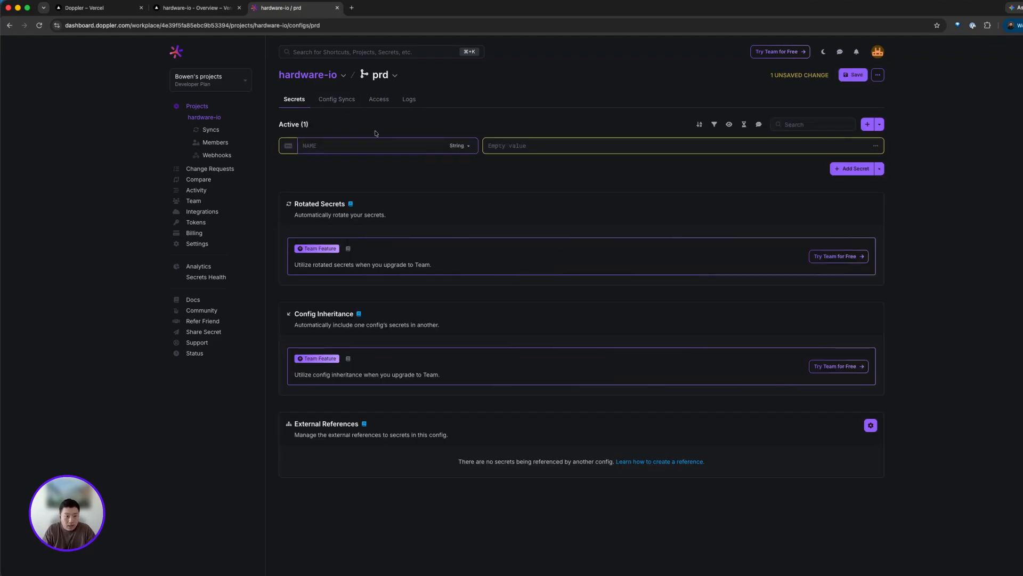
pyautogui.write('TOOL_NEAME')
pyautogui.press('Tab')
pyautogui.write('RYO')
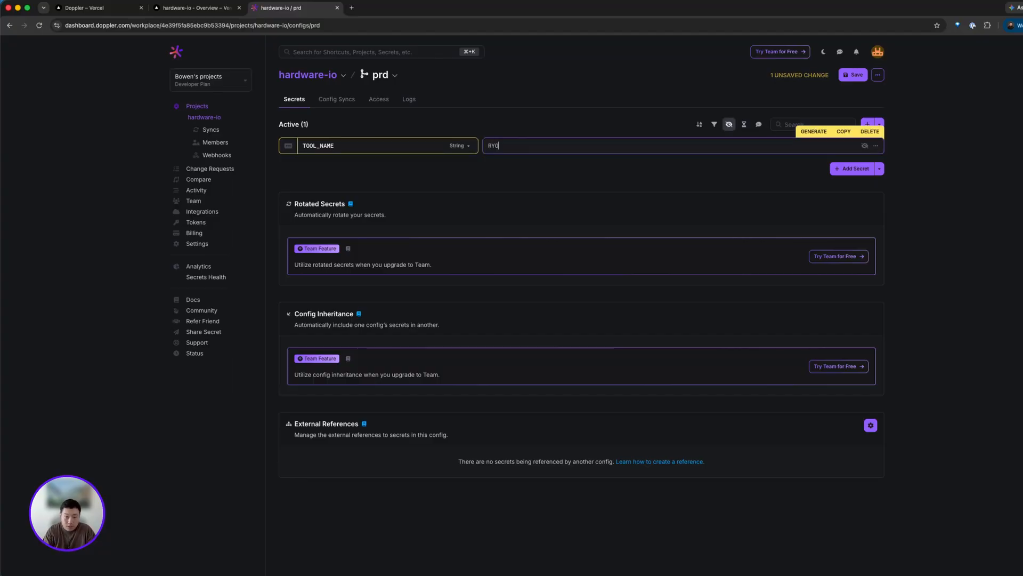
# - Save the change, also applying it to the Development and Preview environments
pyautogui.click(852, 75)
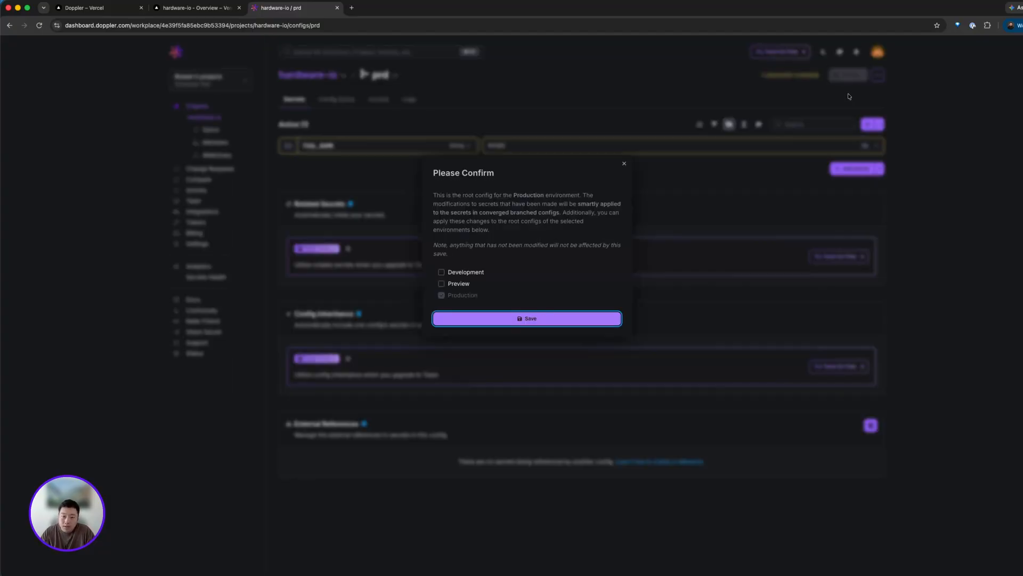
pyautogui.click(460, 284)
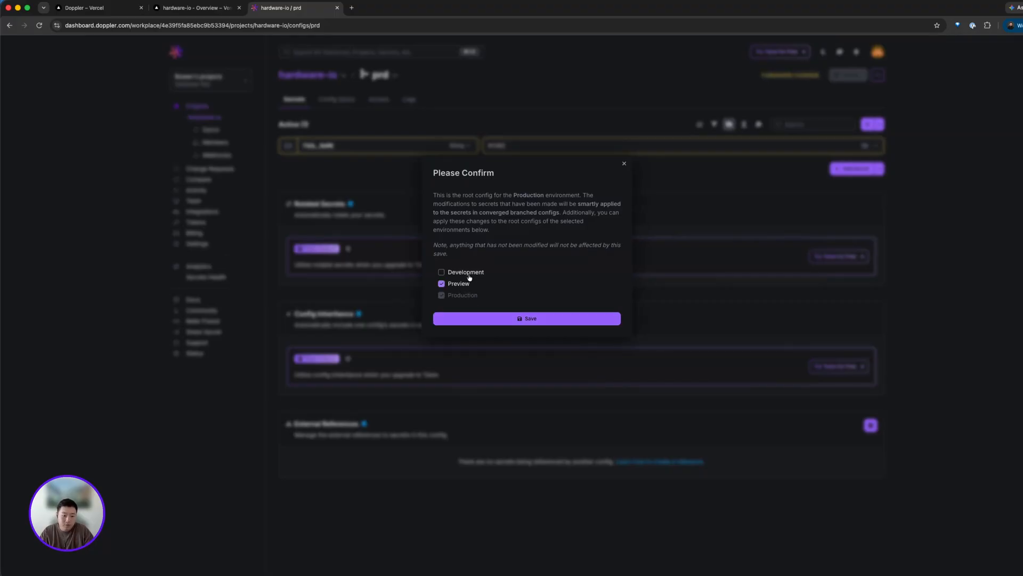
pyautogui.click(453, 272)
pyautogui.click(498, 318)
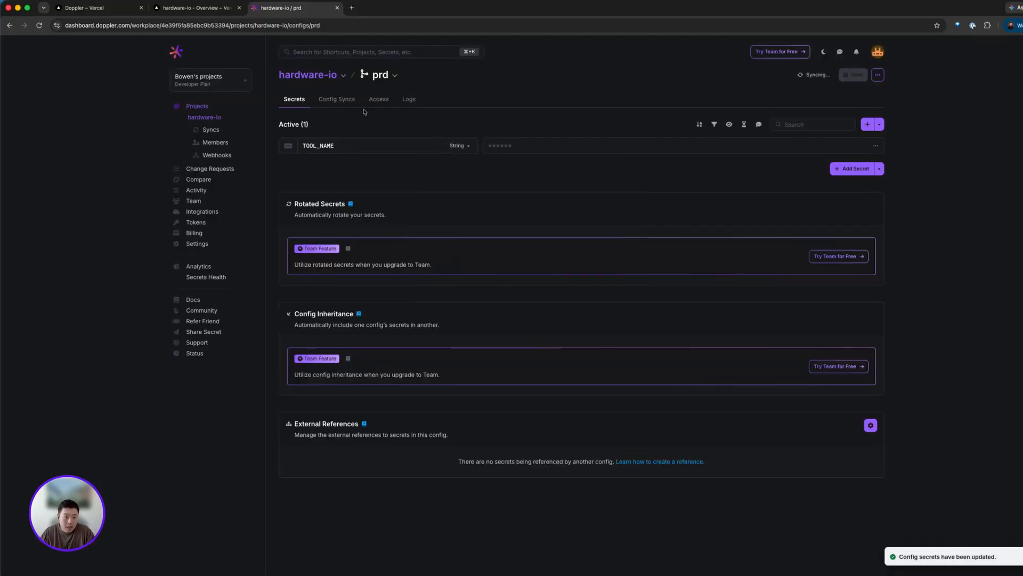
# - Open the prd config's Vercel sync destination to view the project's environment variables
pyautogui.click(337, 100)
pyautogui.moveTo(834, 182)
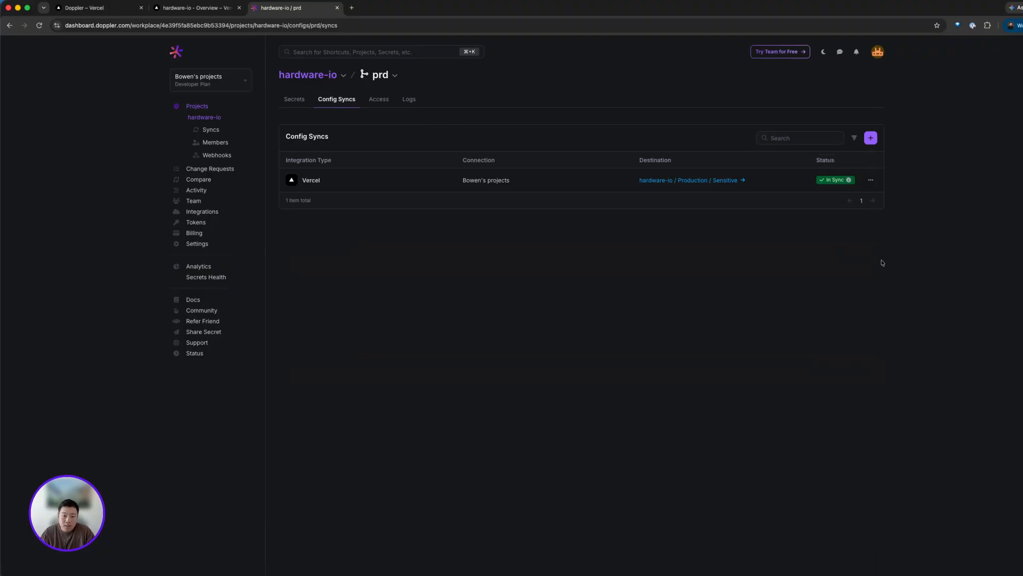
pyautogui.click(696, 181)
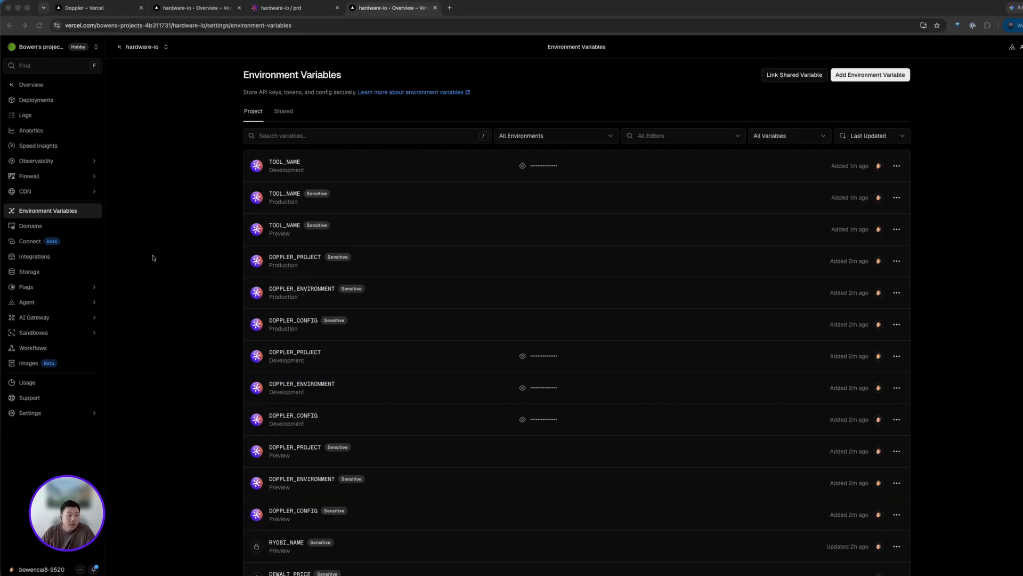
# - In the project's Git settings, create a deploy hook named hook-name for the main branch
pyautogui.click(50, 413)
pyautogui.click(20, 146)
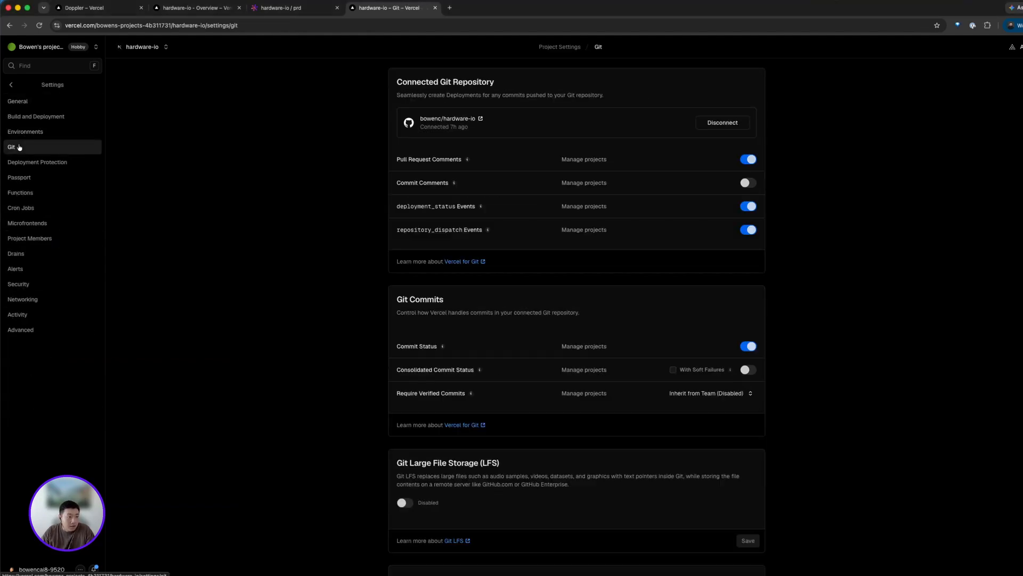
pyautogui.scroll(-3, 523, 293)
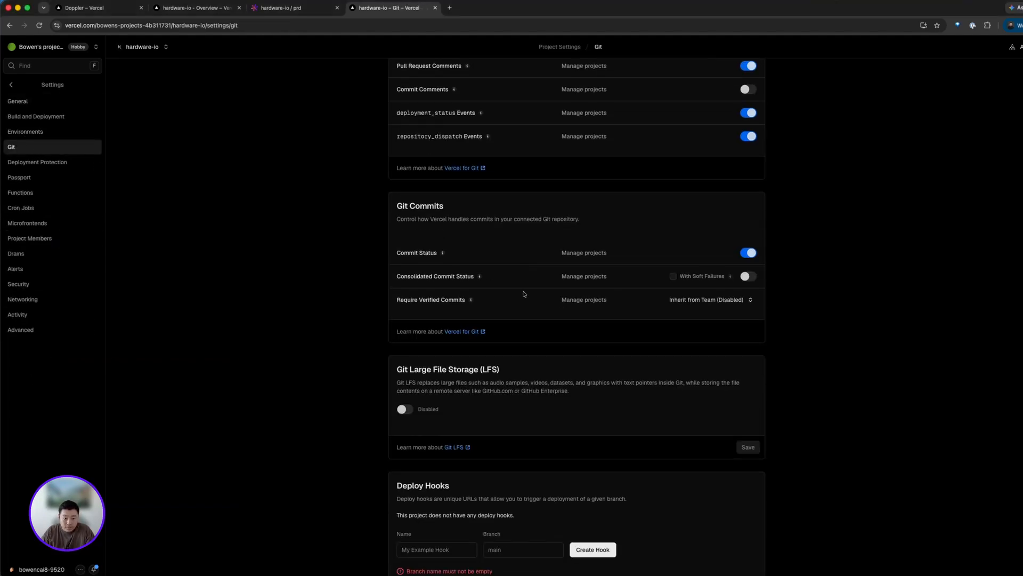
pyautogui.click(455, 497)
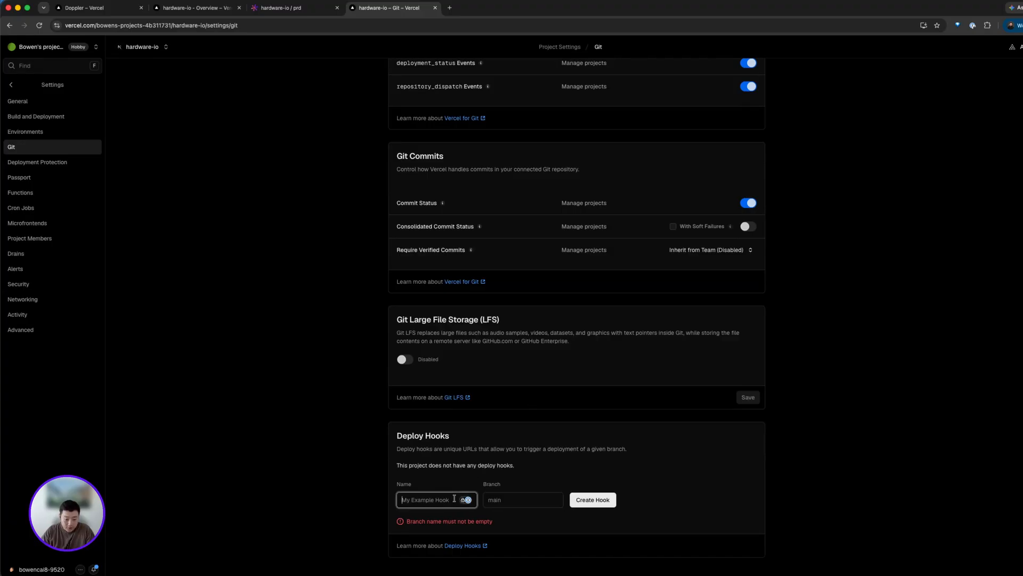
pyautogui.write('name')
pyautogui.press('super+a')
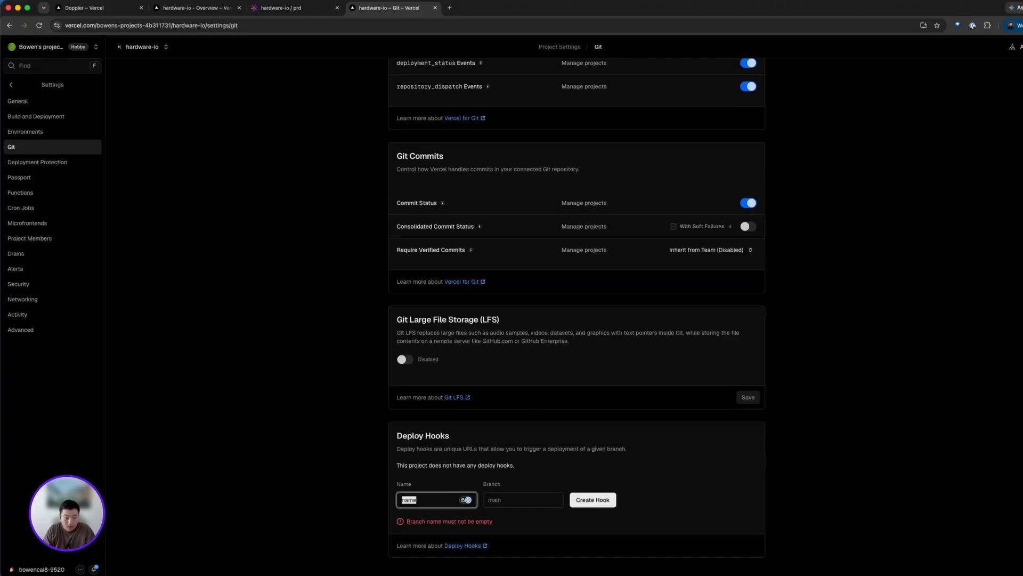
pyautogui.write('hook-name')
pyautogui.press('Tab')
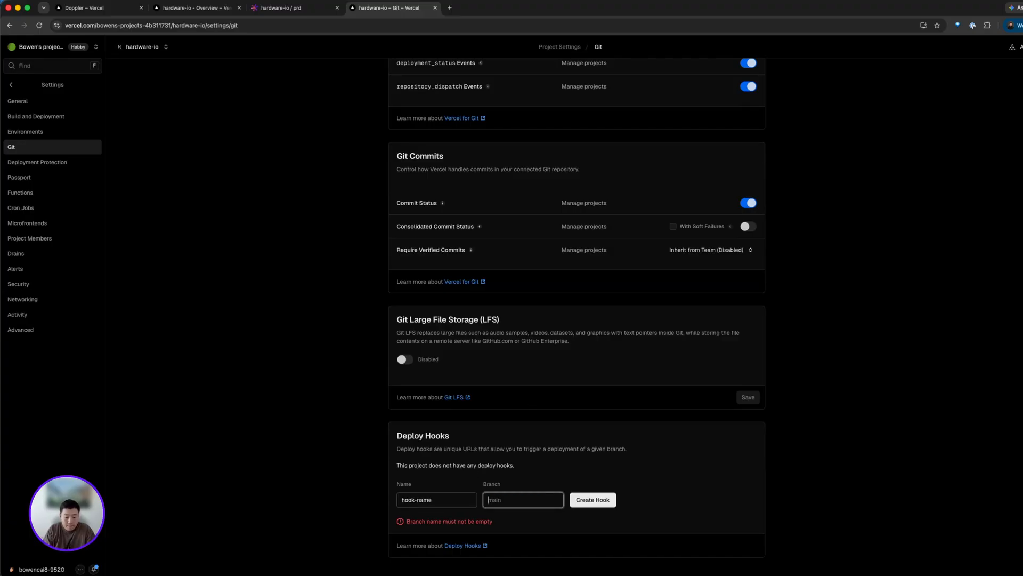
pyautogui.write('main')
pyautogui.click(594, 500)
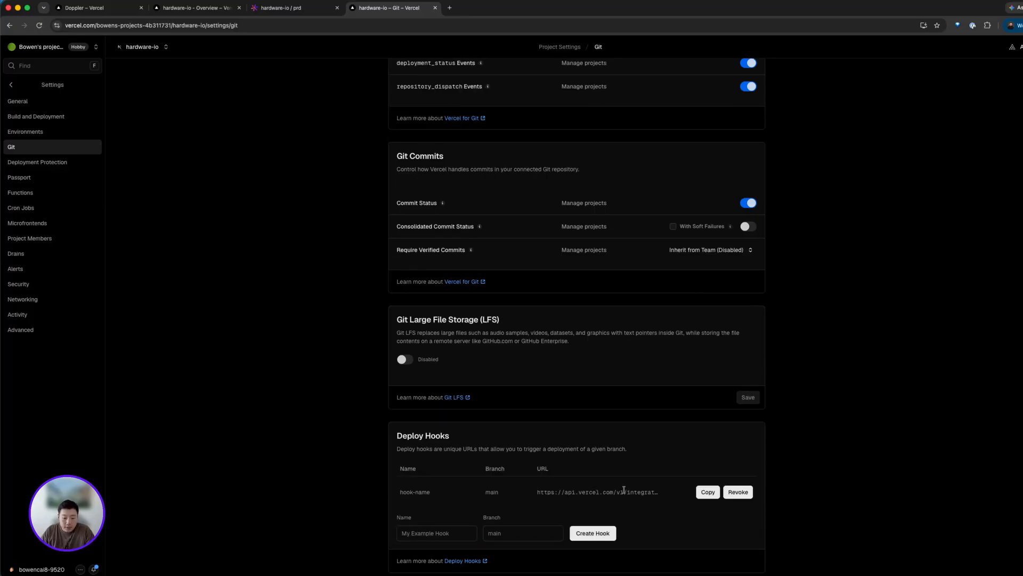
# - Copy the deploy hook URL and add a new project webhook named prod-webhook using that URL
pyautogui.click(708, 492)
pyautogui.click(309, 8)
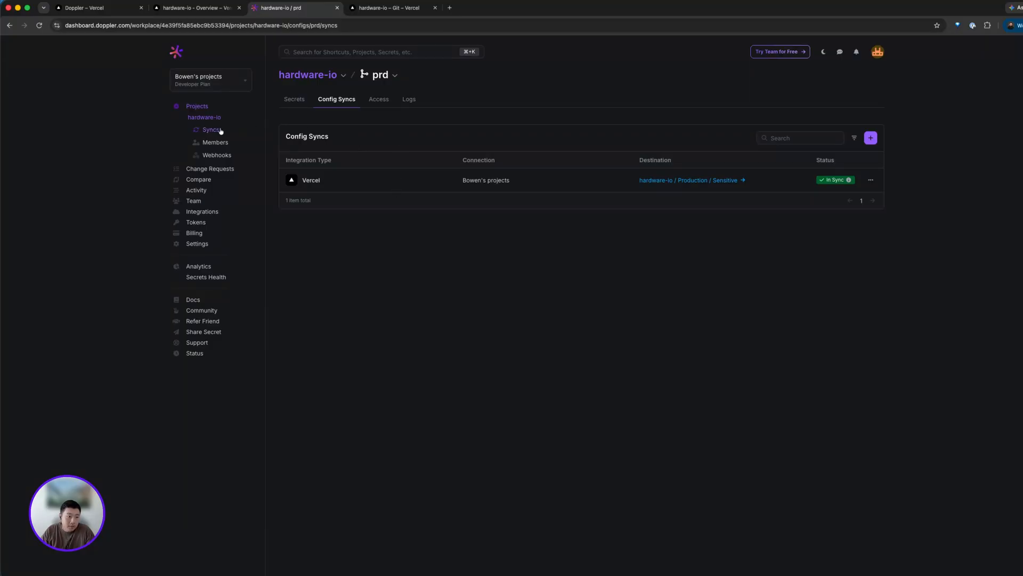
pyautogui.click(224, 158)
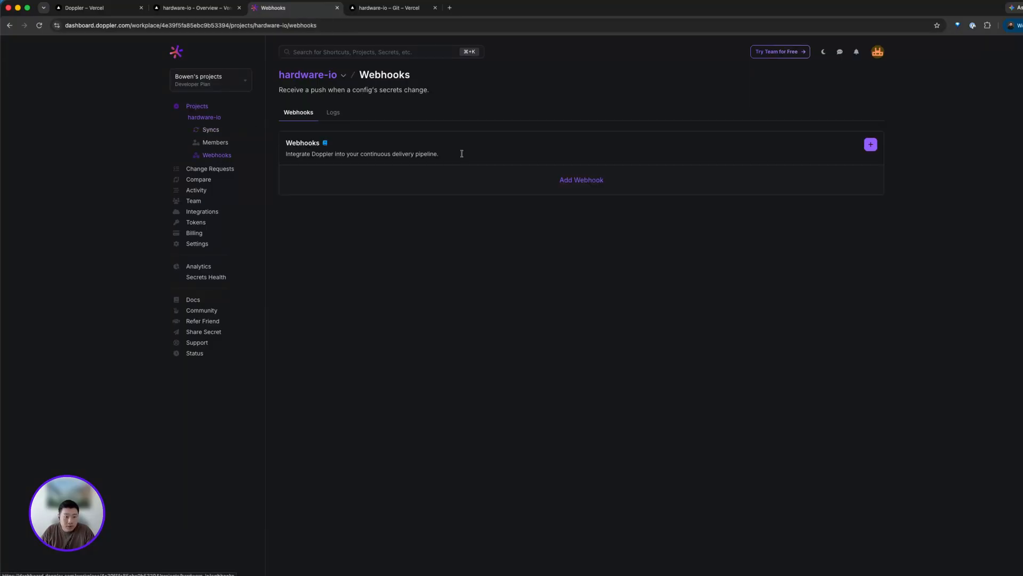
pyautogui.click(601, 181)
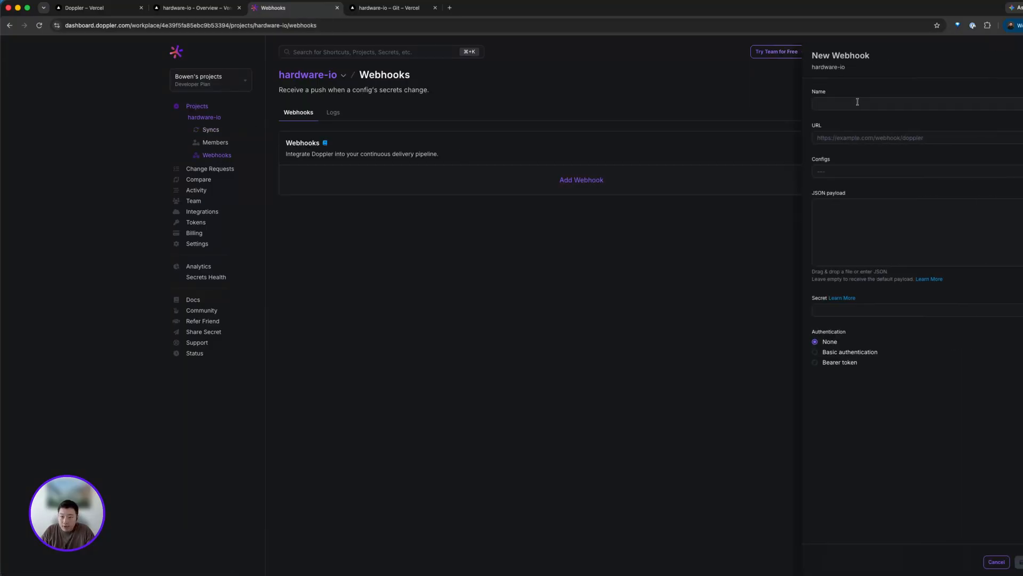
pyautogui.click(857, 102)
pyautogui.write('prod')
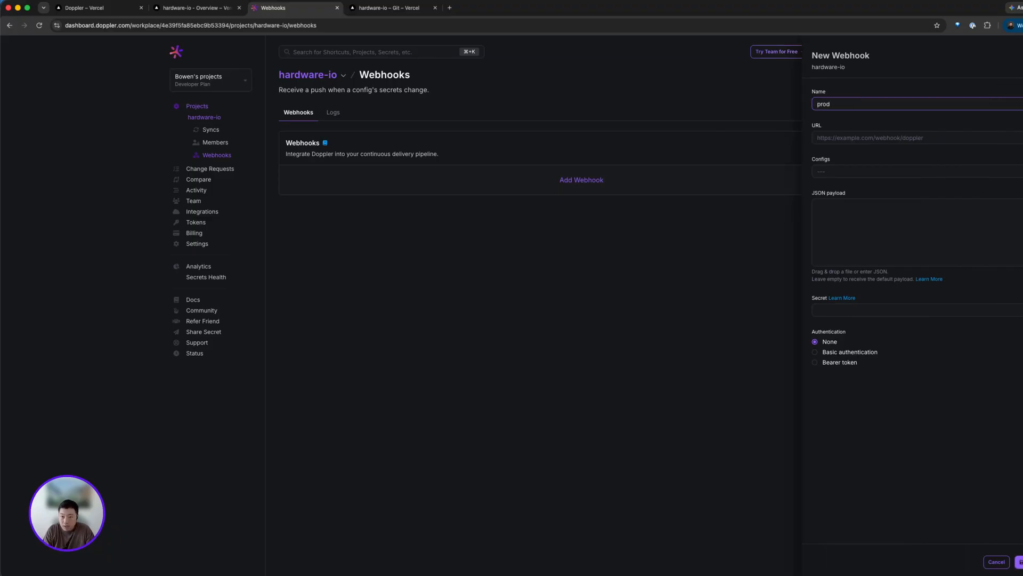
pyautogui.write('-webhook')
pyautogui.press('Tab')
pyautogui.press('super+v')
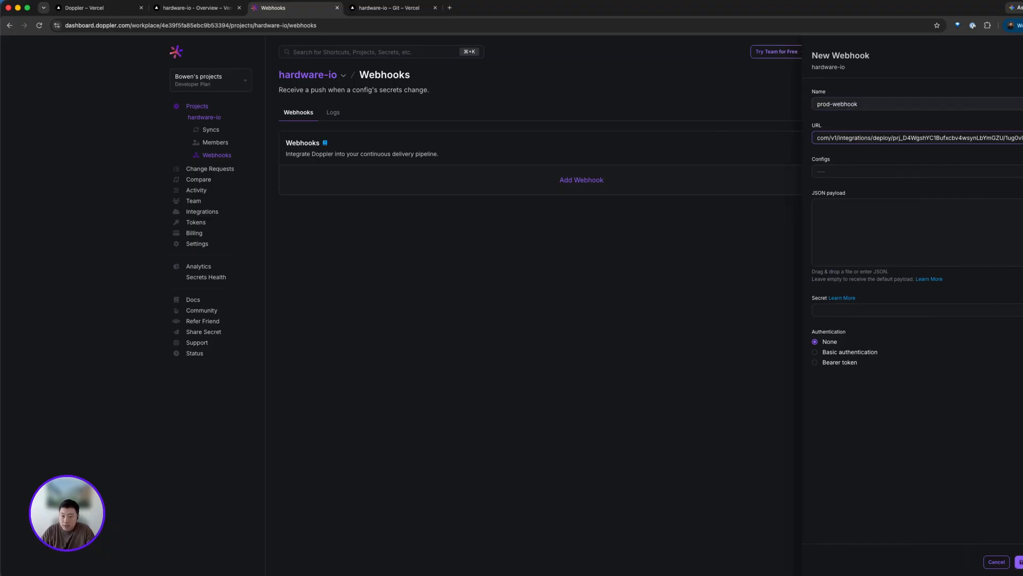
# - Restrict the webhook to the prd config and create it
pyautogui.click(864, 173)
pyautogui.click(826, 224)
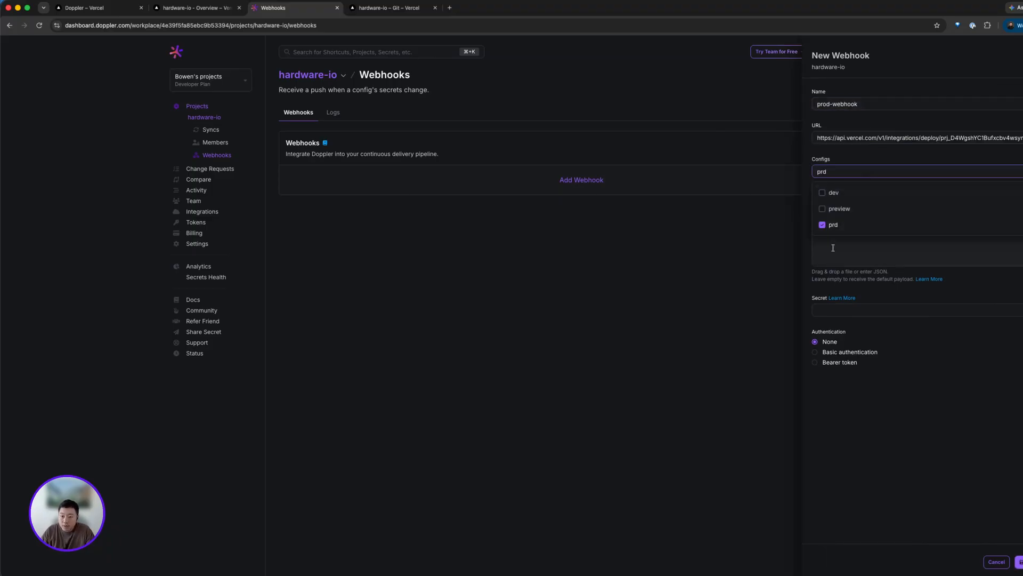
pyautogui.click(832, 252)
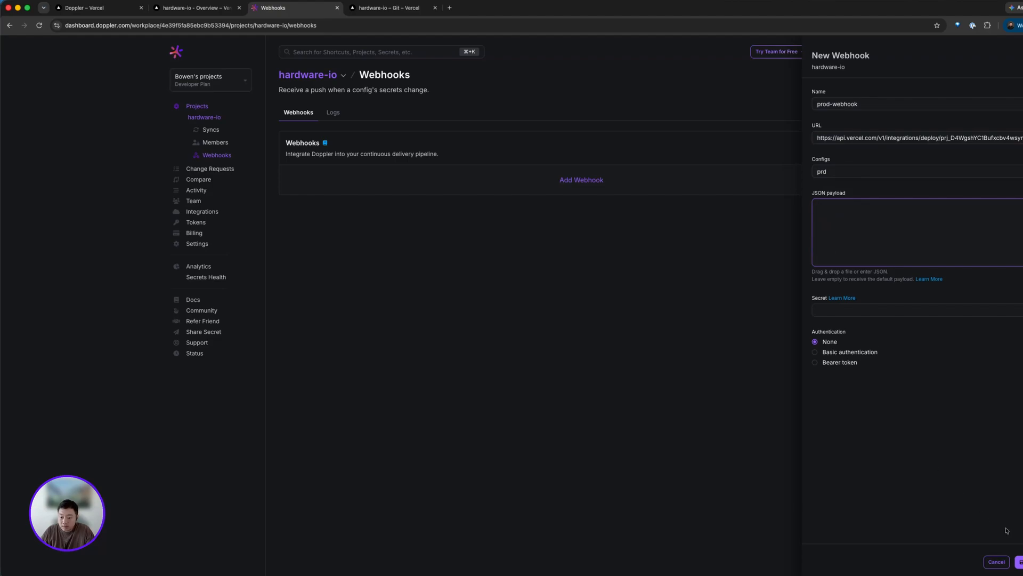
pyautogui.click(1019, 561)
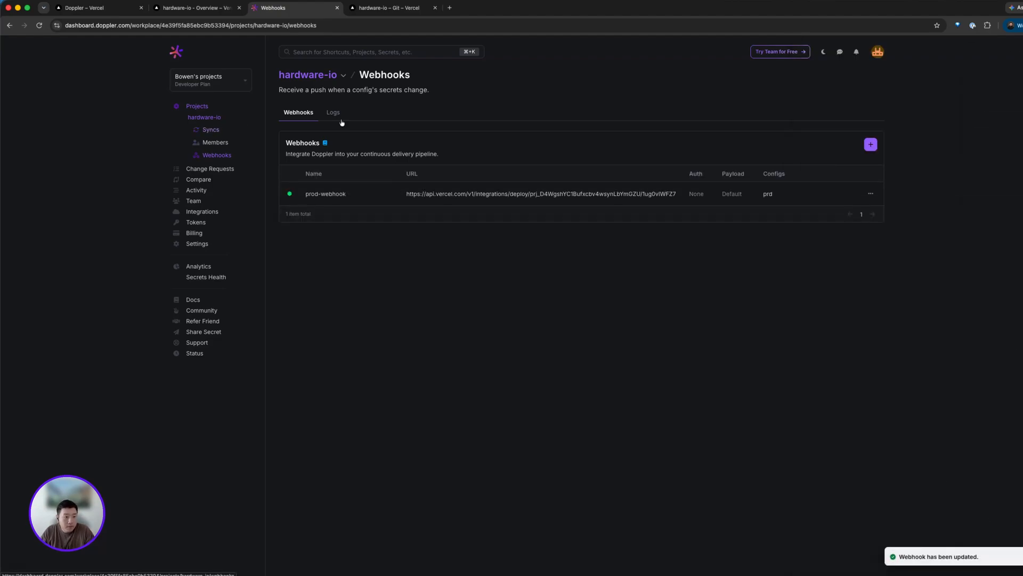
# - Change the prd config's TOOL_NAME value to DEWALT and save it to Production only
pyautogui.click(214, 117)
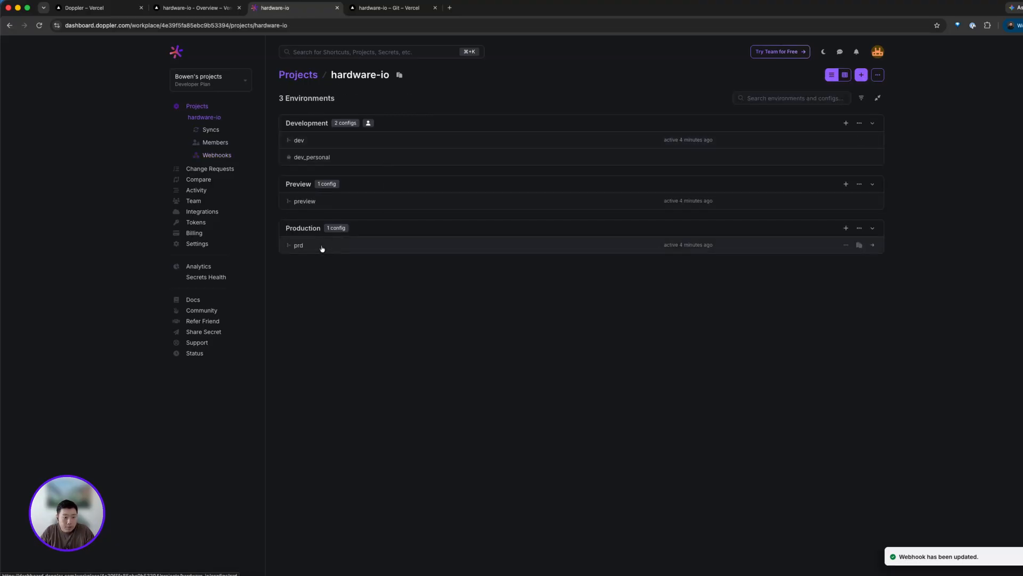
pyautogui.click(322, 248)
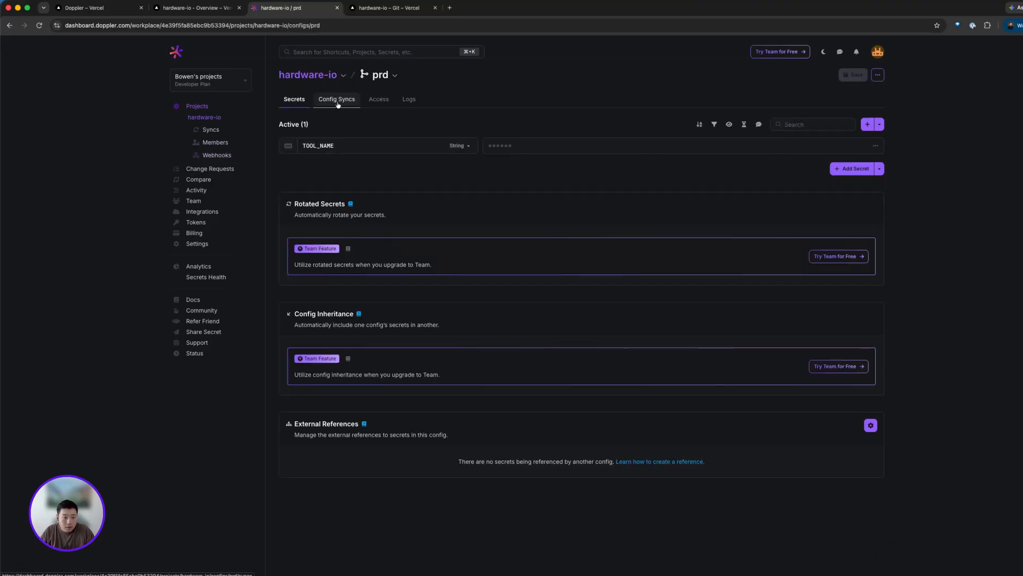
pyautogui.moveTo(645, 151)
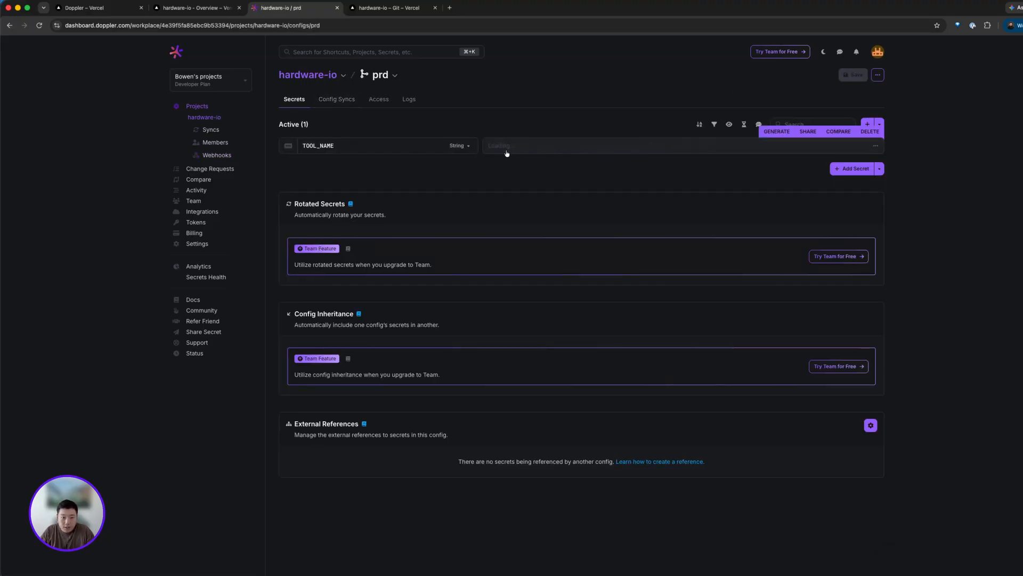
pyautogui.press('super+a')
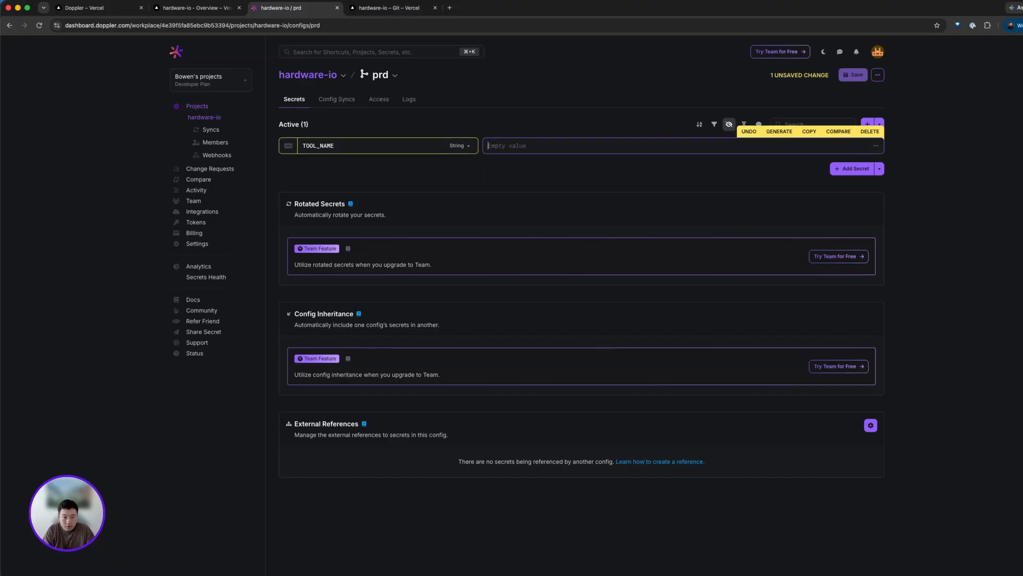
pyautogui.press('BackSpace')
pyautogui.write('DEWALT')
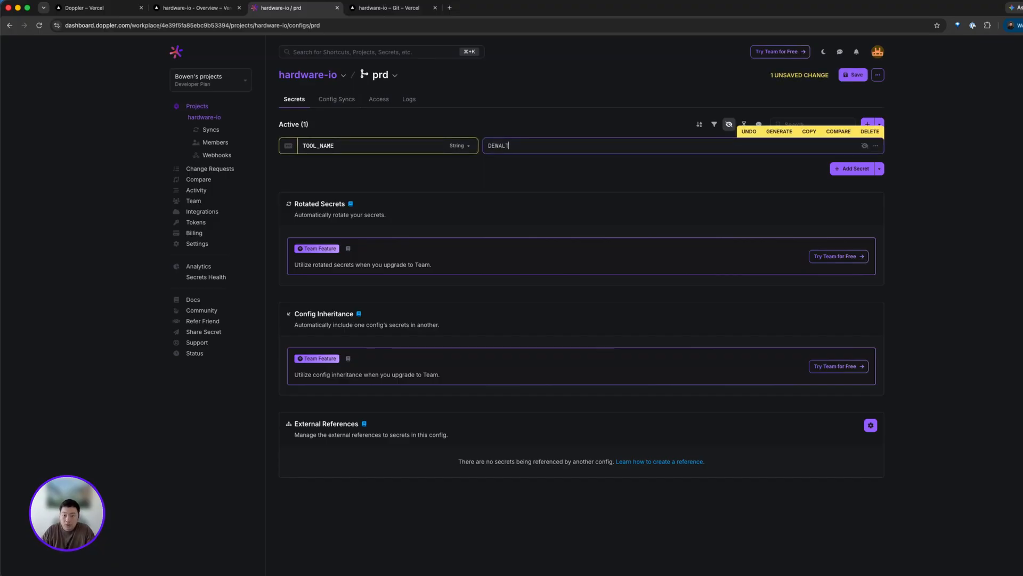
pyautogui.click(621, 185)
pyautogui.click(855, 75)
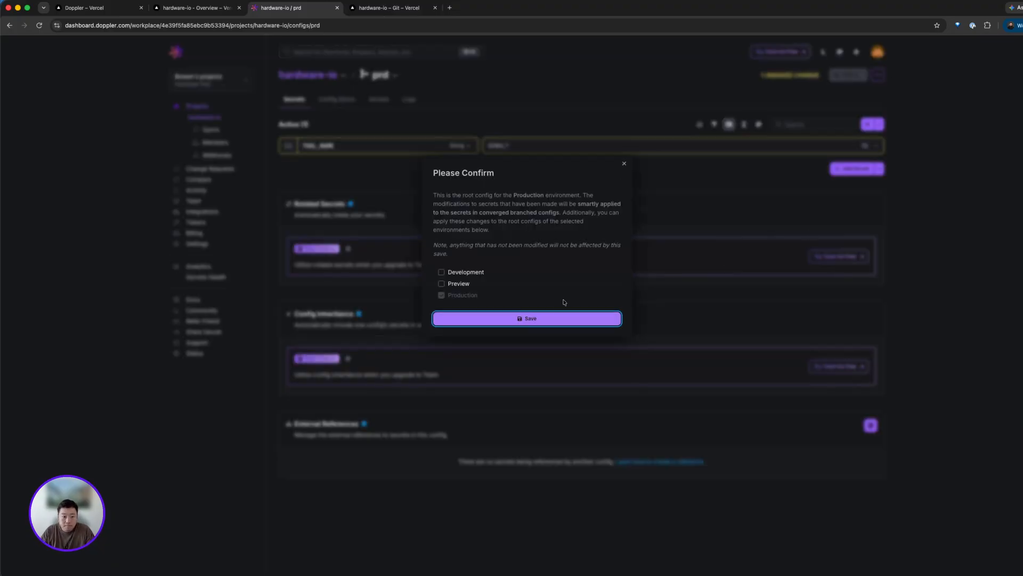
pyautogui.click(506, 317)
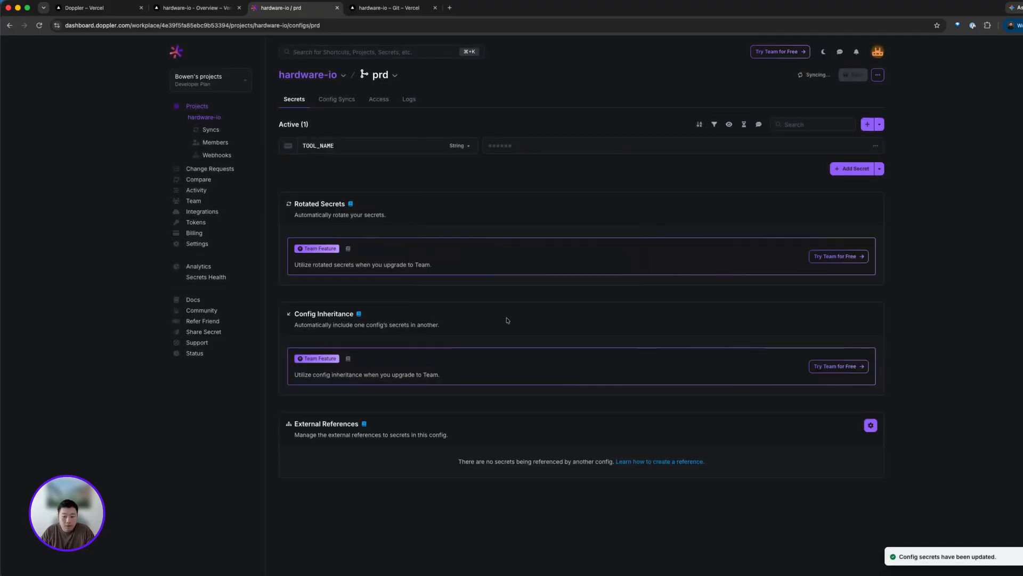
# - Open the Vercel project's deployments list to check for a new build
pyautogui.click(381, 8)
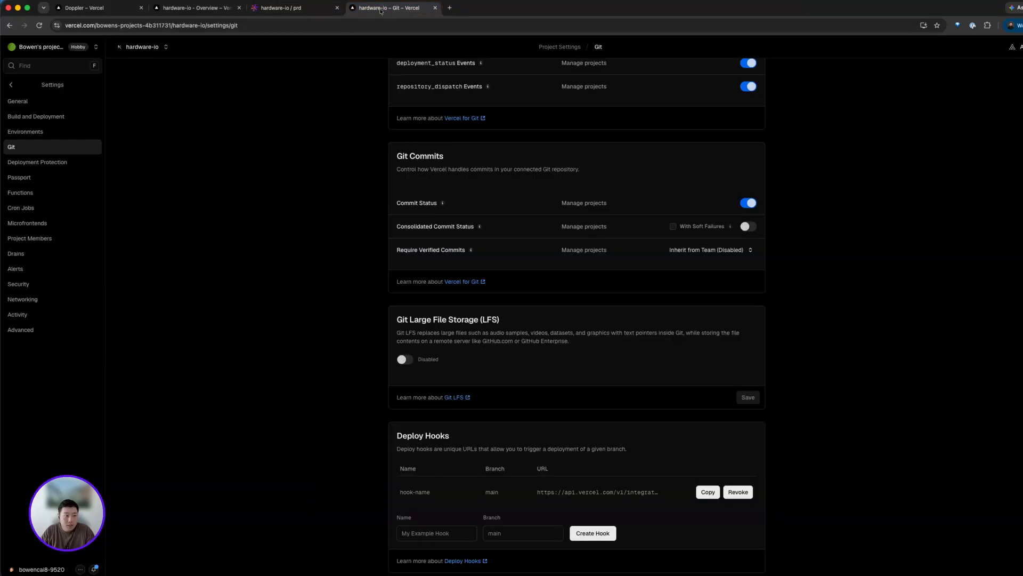
pyautogui.click(11, 84)
pyautogui.click(35, 100)
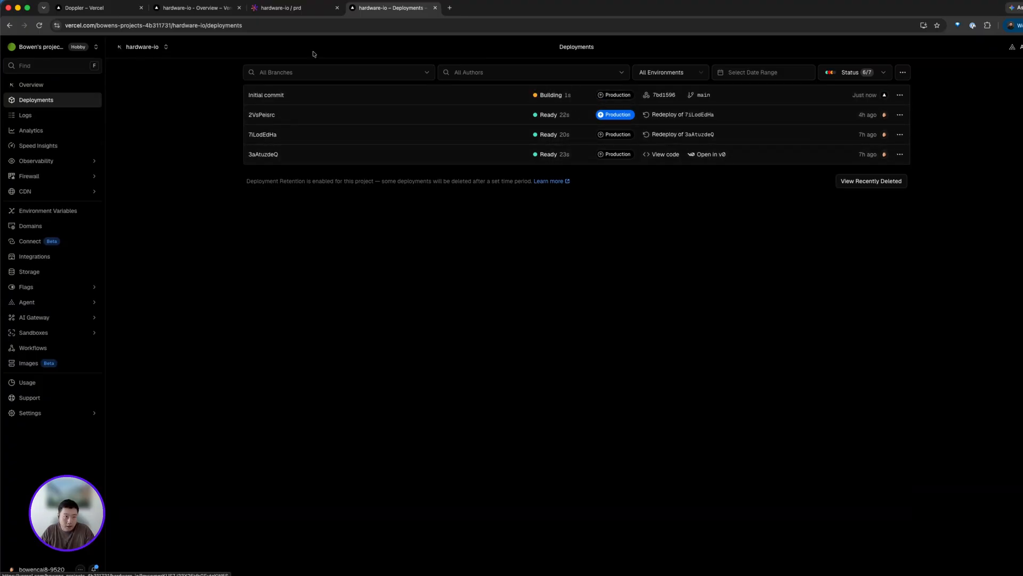
# - Review the TOOL_NAME secret's access and version history in the prd config
pyautogui.click(292, 8)
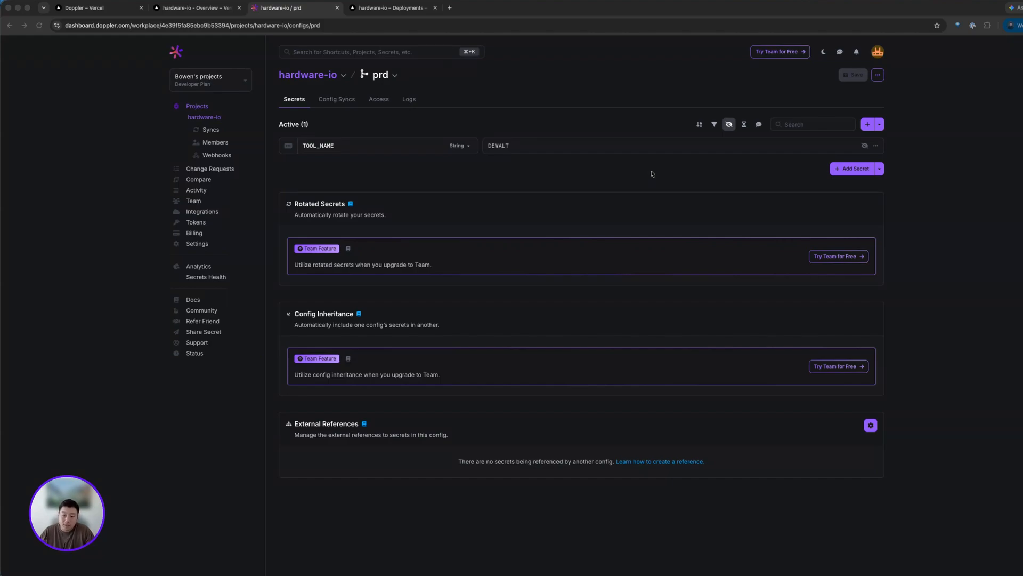
pyautogui.click(876, 147)
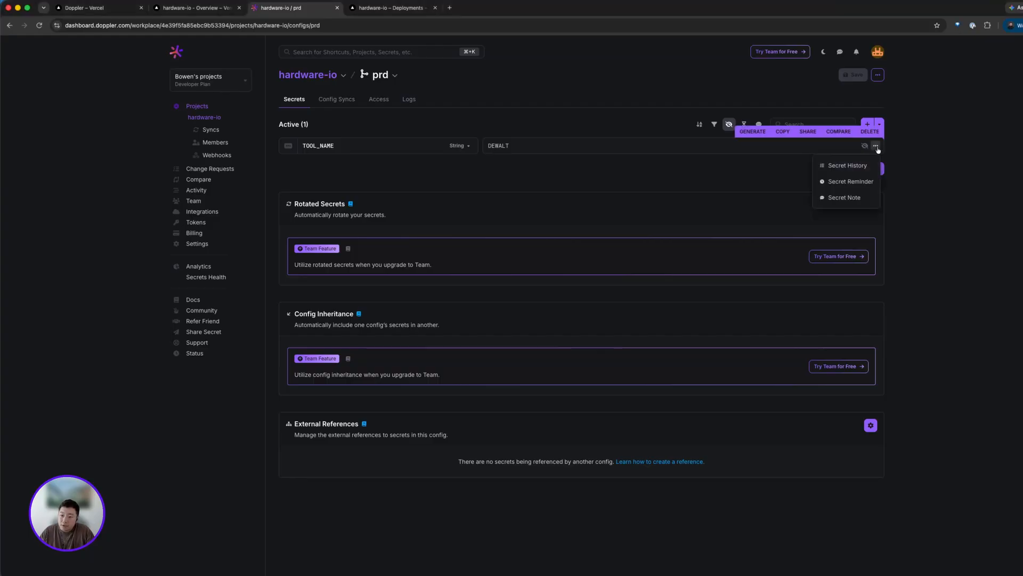
pyautogui.click(871, 166)
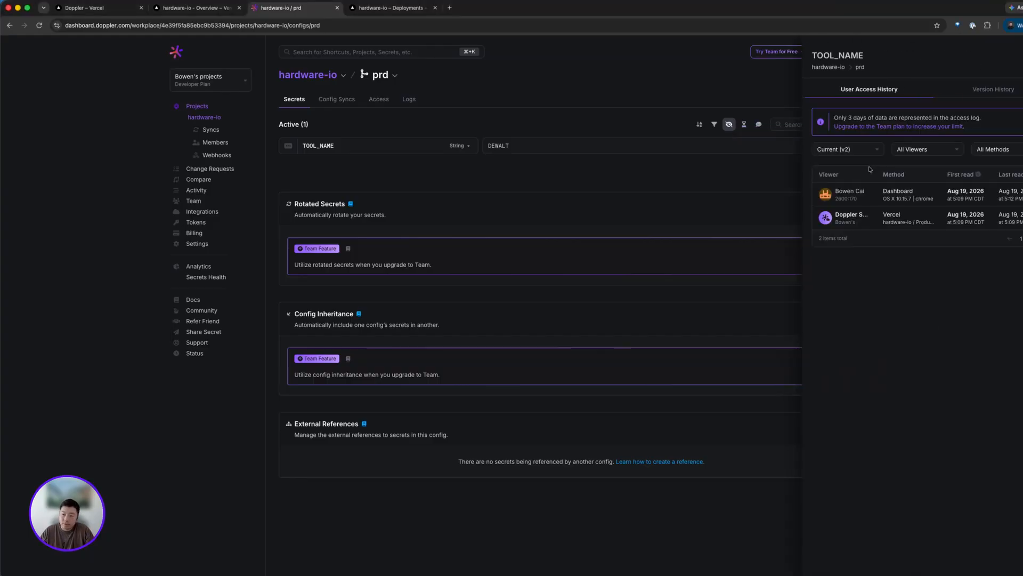
pyautogui.click(1000, 98)
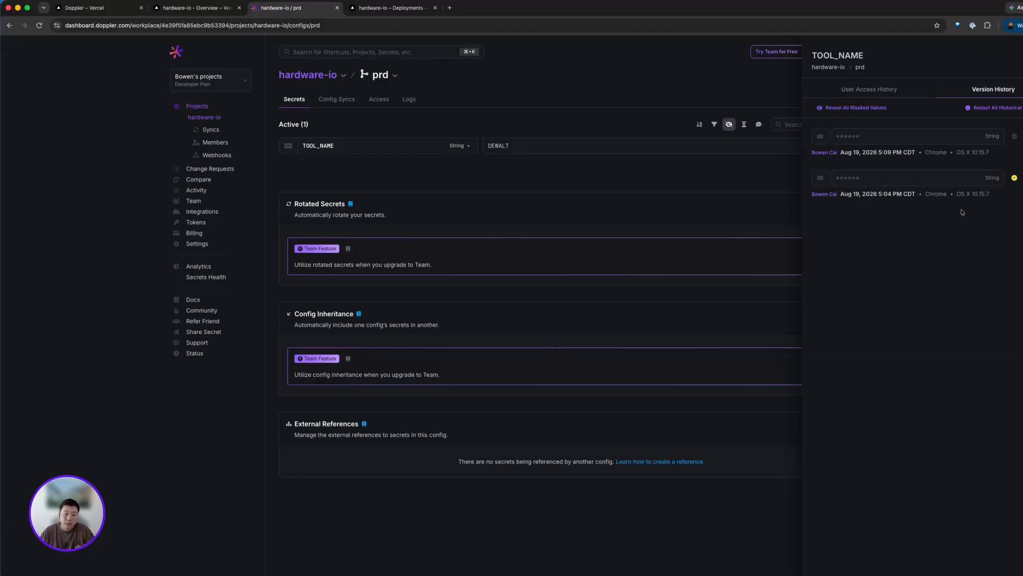
pyautogui.moveTo(894, 194)
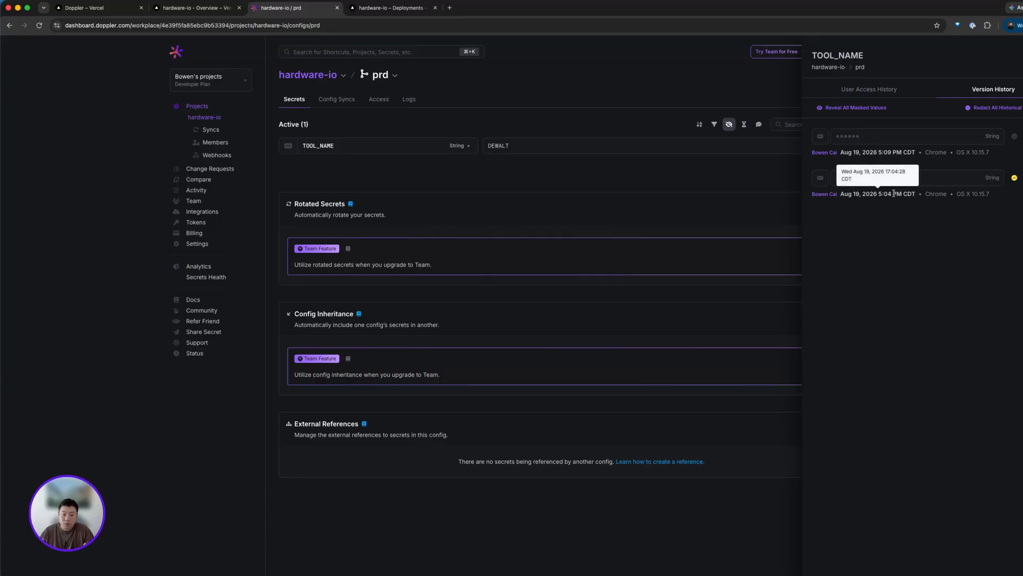
pyautogui.click(719, 198)
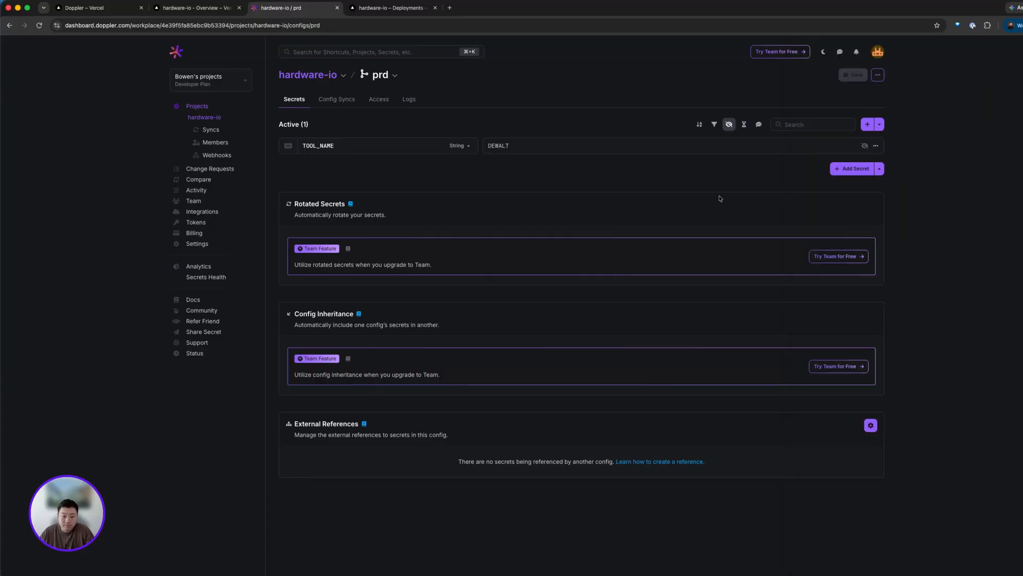